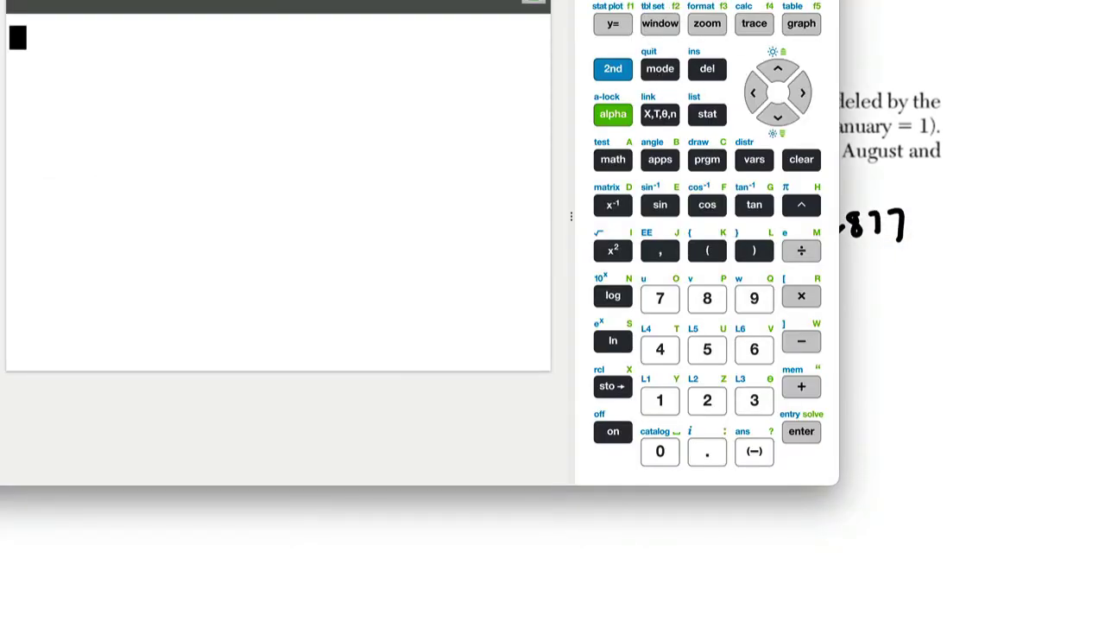
# Step: Enter the amplitude 25.25 followed by sin( on the home screen
pyautogui.moveTo(661, 1); pyautogui.dragTo(684, 0)
pyautogui.click(706, 412)
pyautogui.click(706, 361)
pyautogui.click(705, 464)
pyautogui.click(705, 412)
pyautogui.click(706, 361)
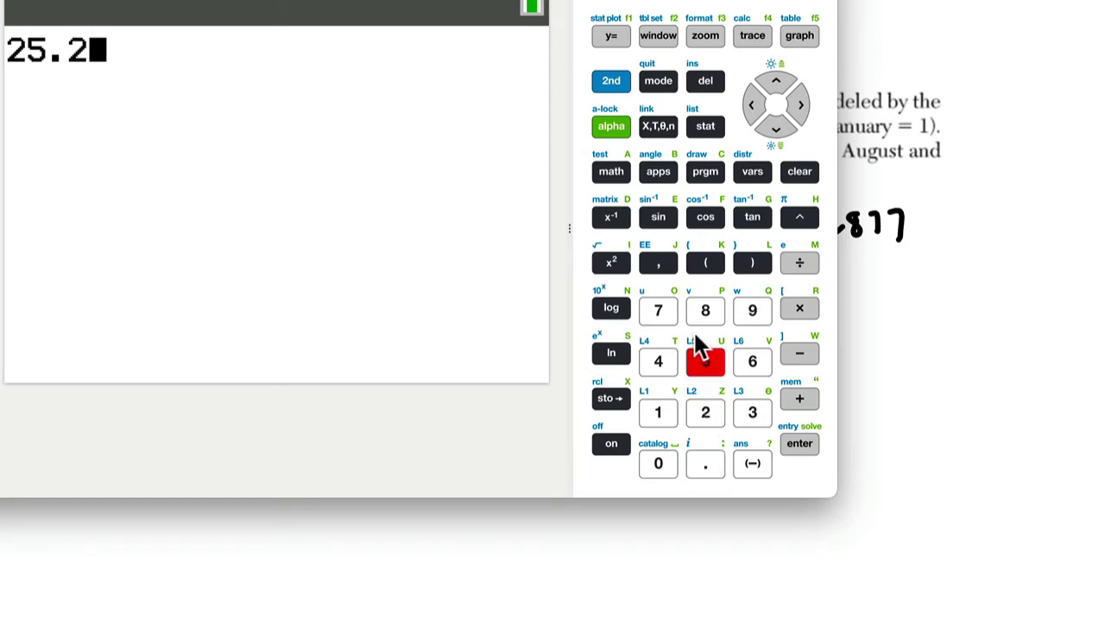
pyautogui.click(661, 217)
# Step: Add the coefficient .4895 and the variable X inside the sine, giving 25.25sin(.4895X
pyautogui.moveTo(676, 0); pyautogui.dragTo(719, 27)
pyautogui.click(750, 574)
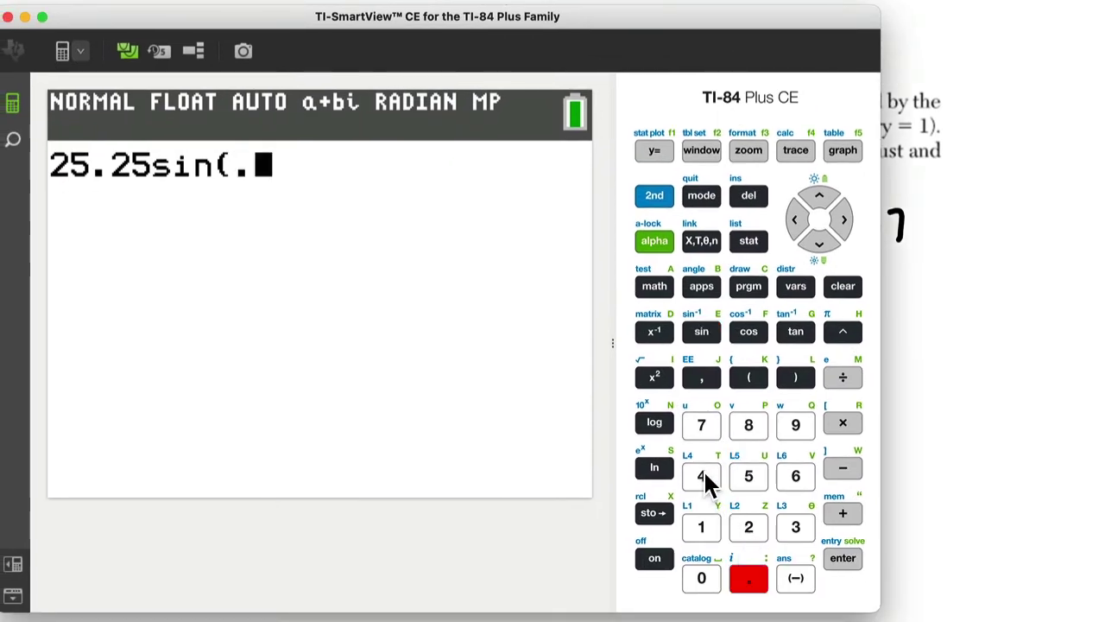
pyautogui.click(703, 477)
pyautogui.click(748, 426)
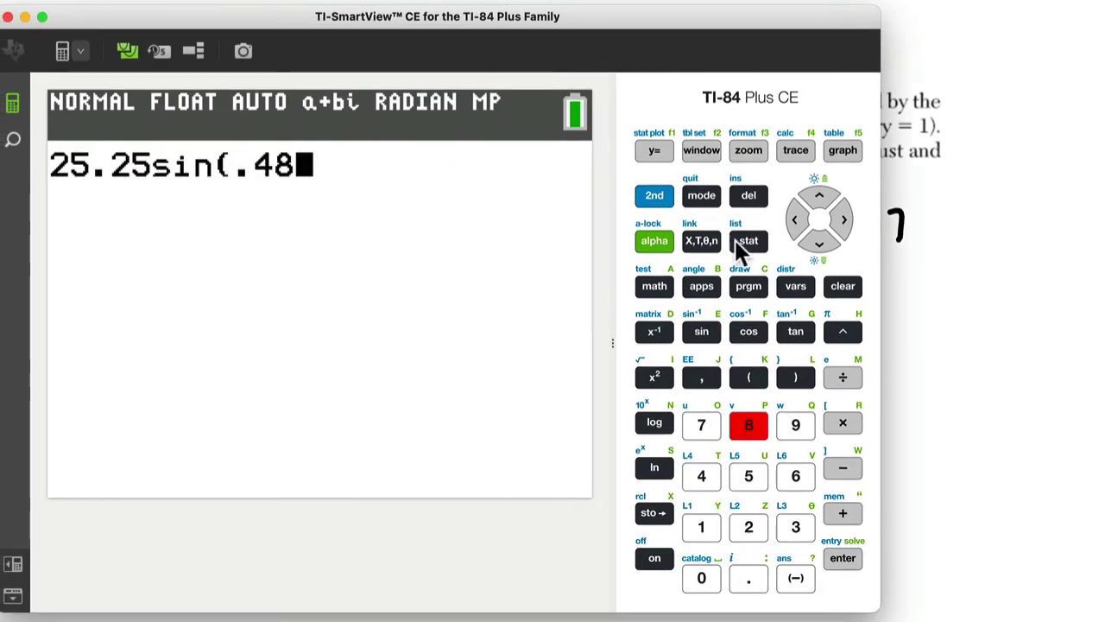
pyautogui.moveTo(708, 9); pyautogui.dragTo(732, 76)
pyautogui.click(767, 339)
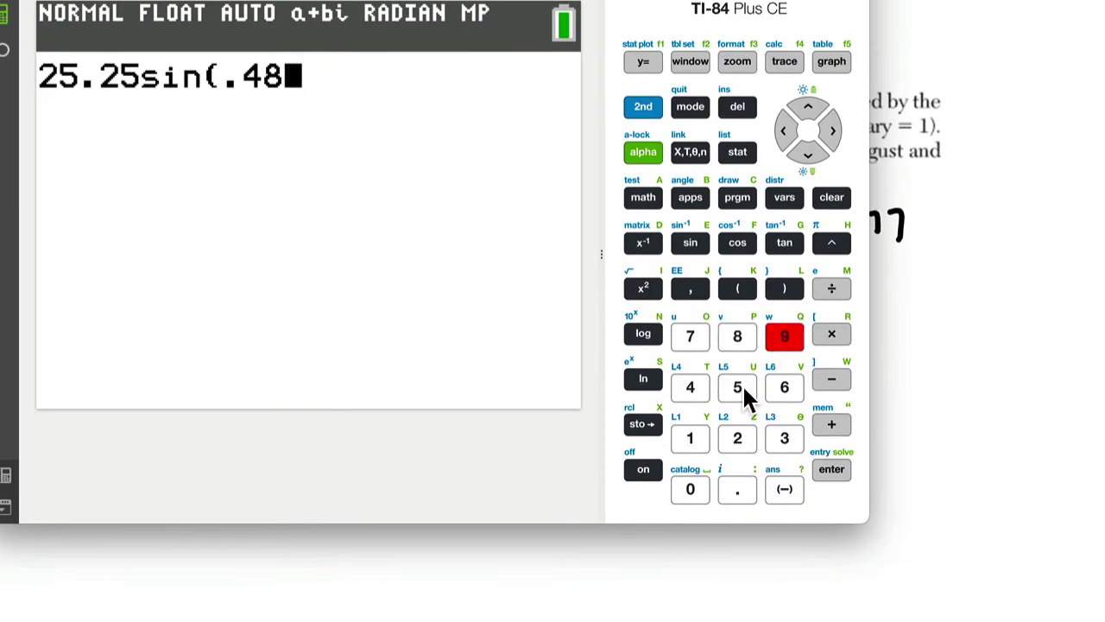
pyautogui.click(740, 390)
pyautogui.click(691, 154)
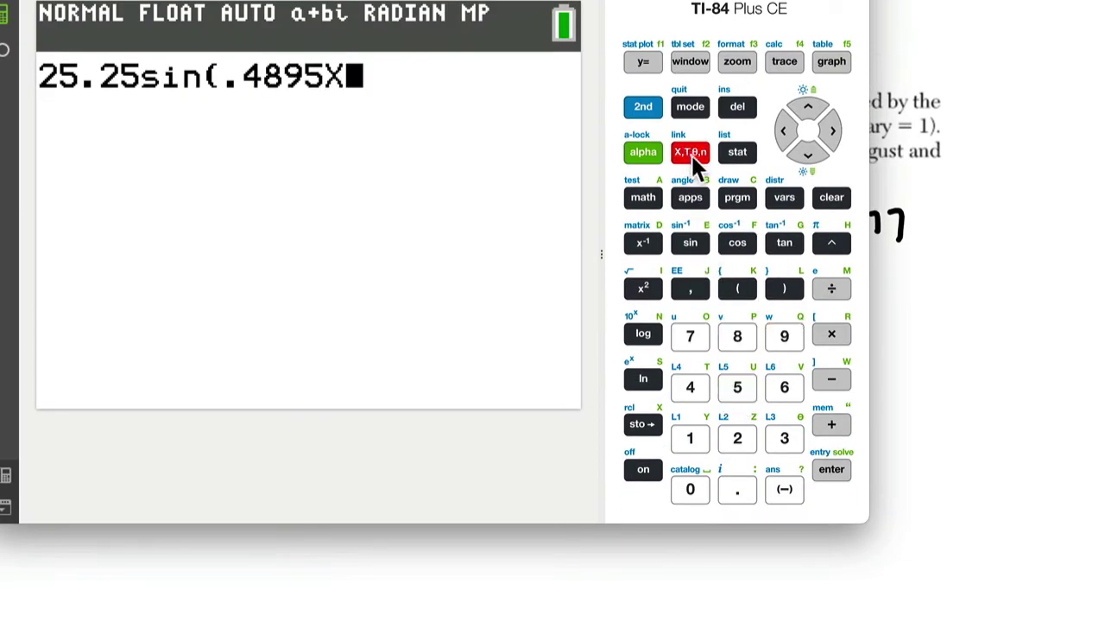
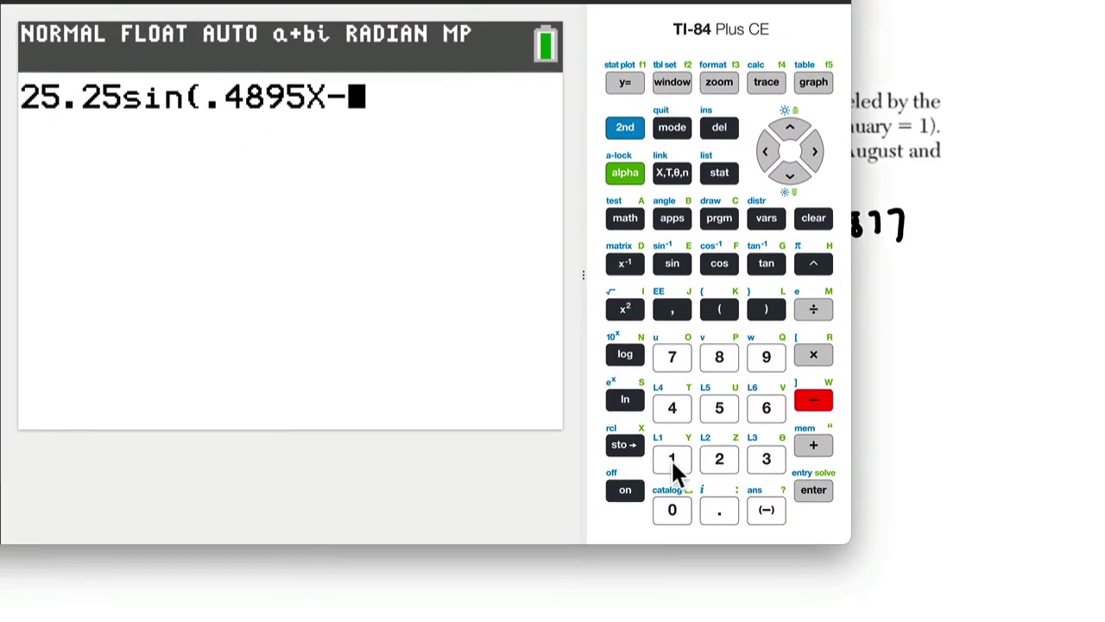
# Step: Complete the expression with −1.9752)+55.2877 after the sine's argument
pyautogui.click(670, 457)
pyautogui.click(719, 507)
pyautogui.click(765, 353)
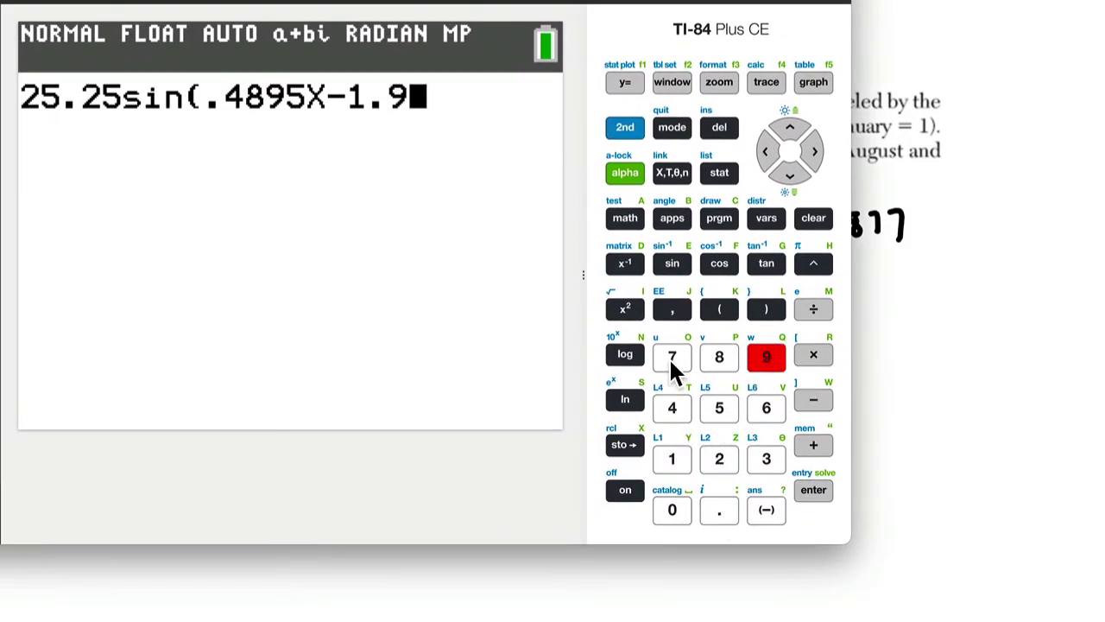
pyautogui.click(671, 358)
pyautogui.click(717, 418)
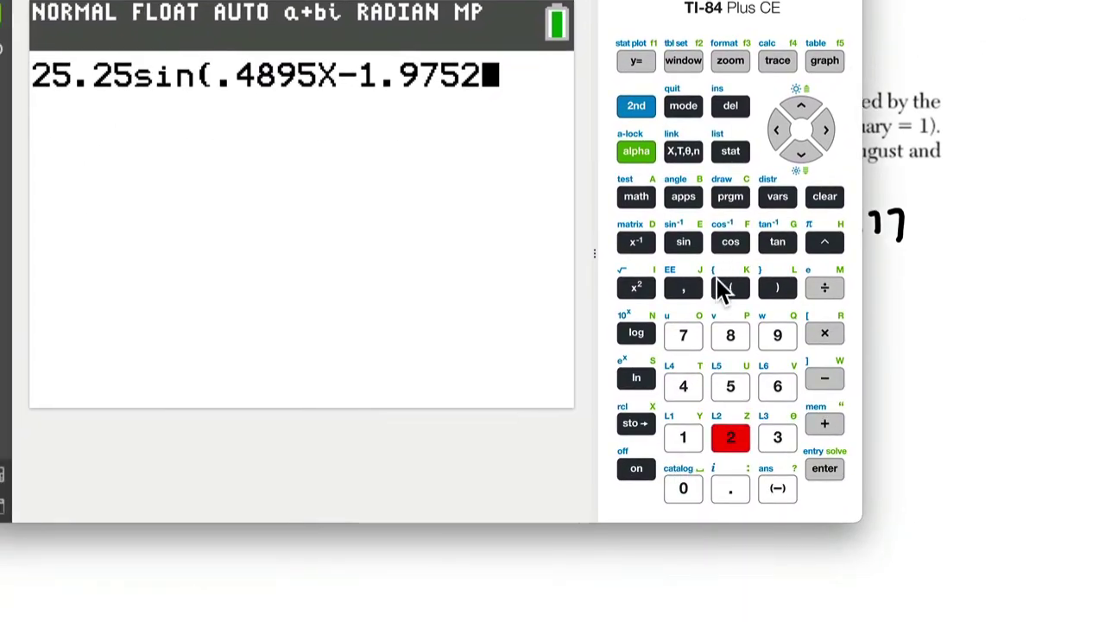
pyautogui.click(768, 294)
pyautogui.click(816, 431)
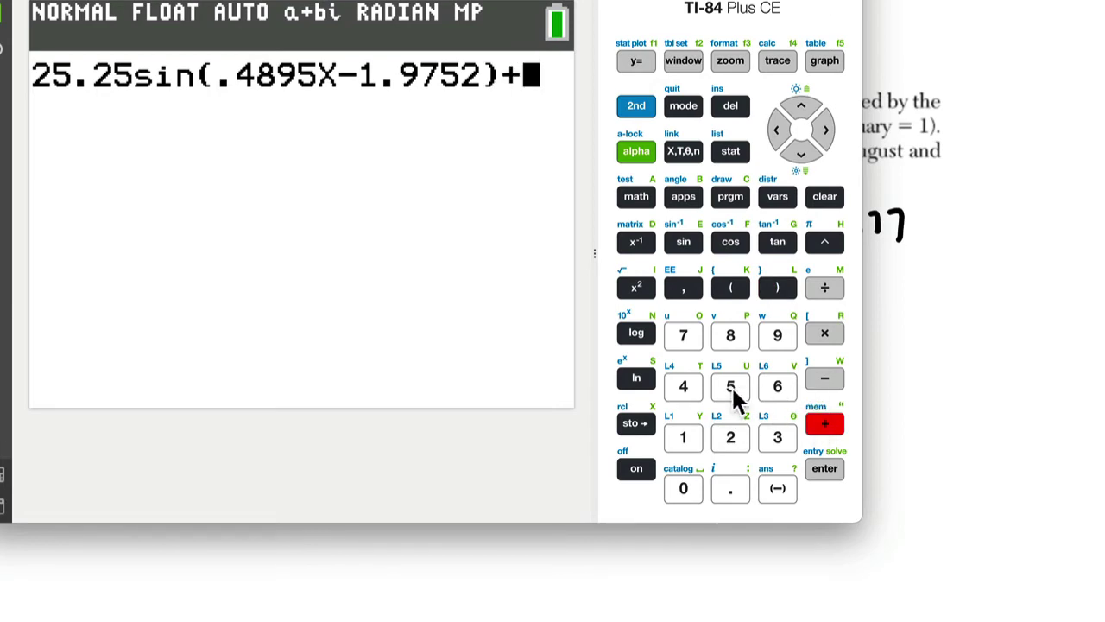
pyautogui.click(731, 386)
pyautogui.click(731, 386)
pyautogui.click(730, 489)
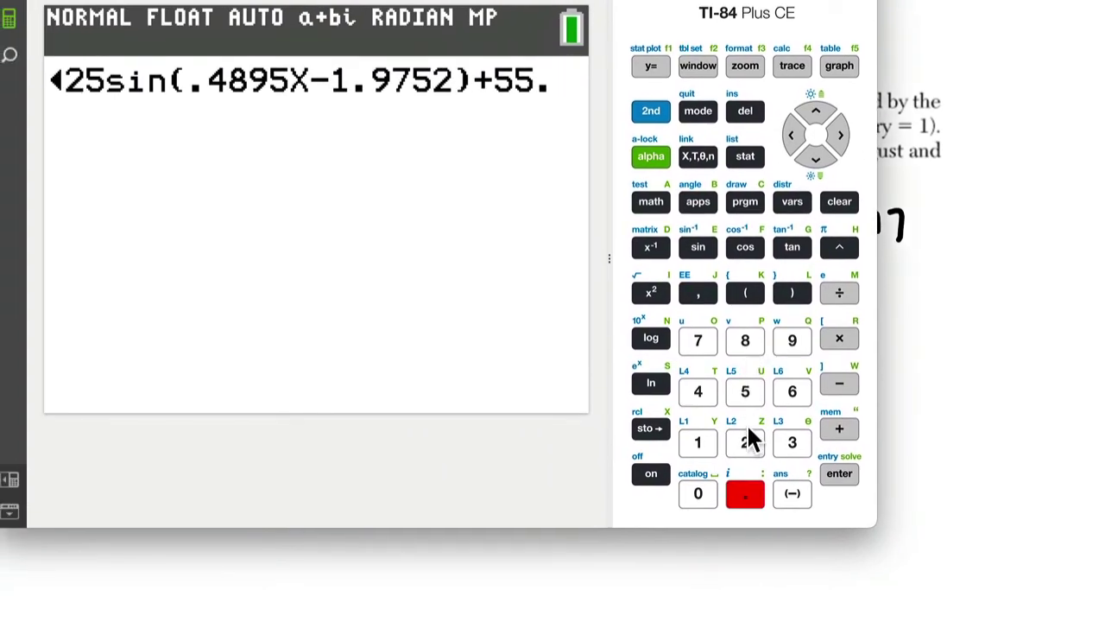
pyautogui.click(748, 440)
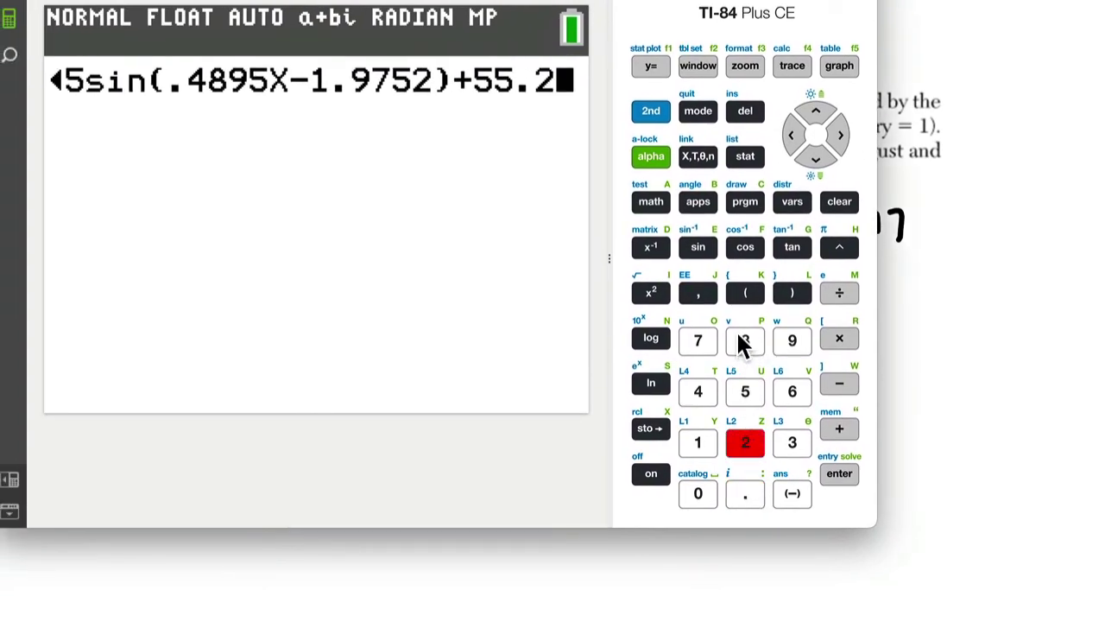
pyautogui.click(740, 340)
pyautogui.click(699, 342)
pyautogui.click(699, 343)
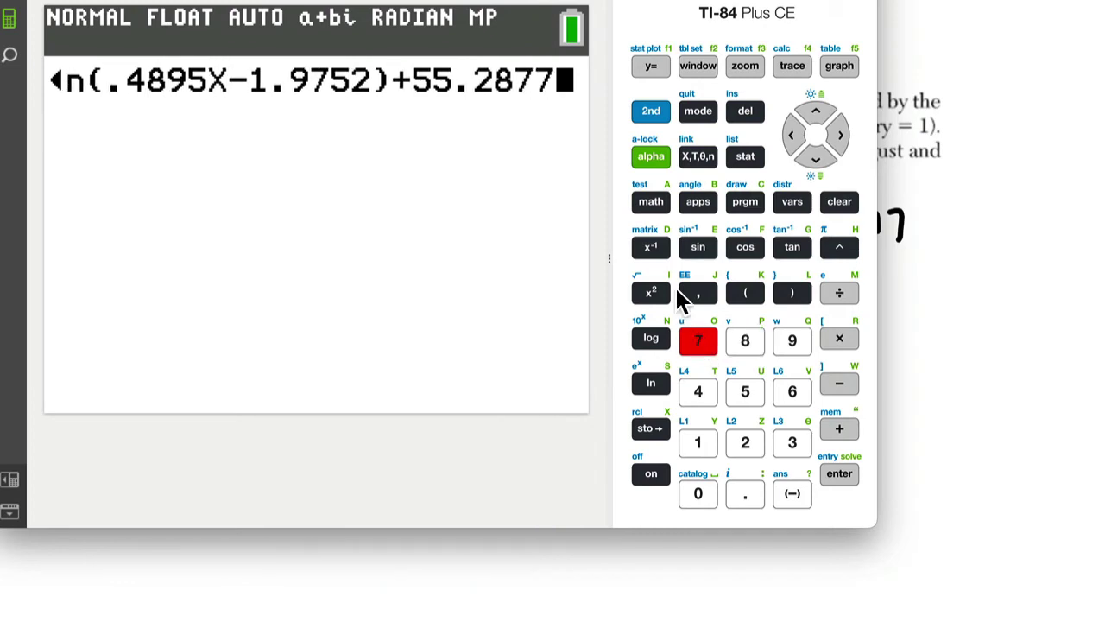
# Step: Replace X with (11) and evaluate the sinusoid, giving 48.60854109
pyautogui.click(788, 137)
pyautogui.click(789, 137)
pyautogui.moveTo(788, 143); pyautogui.dragTo(794, 139)
pyautogui.click(745, 297)
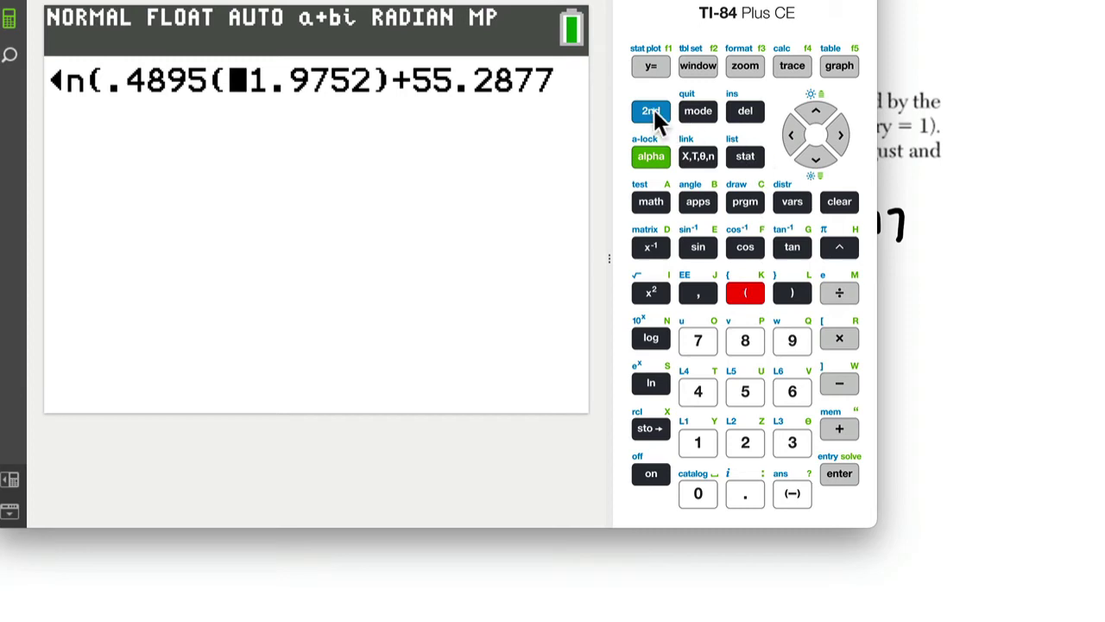
pyautogui.click(653, 111)
pyautogui.click(743, 117)
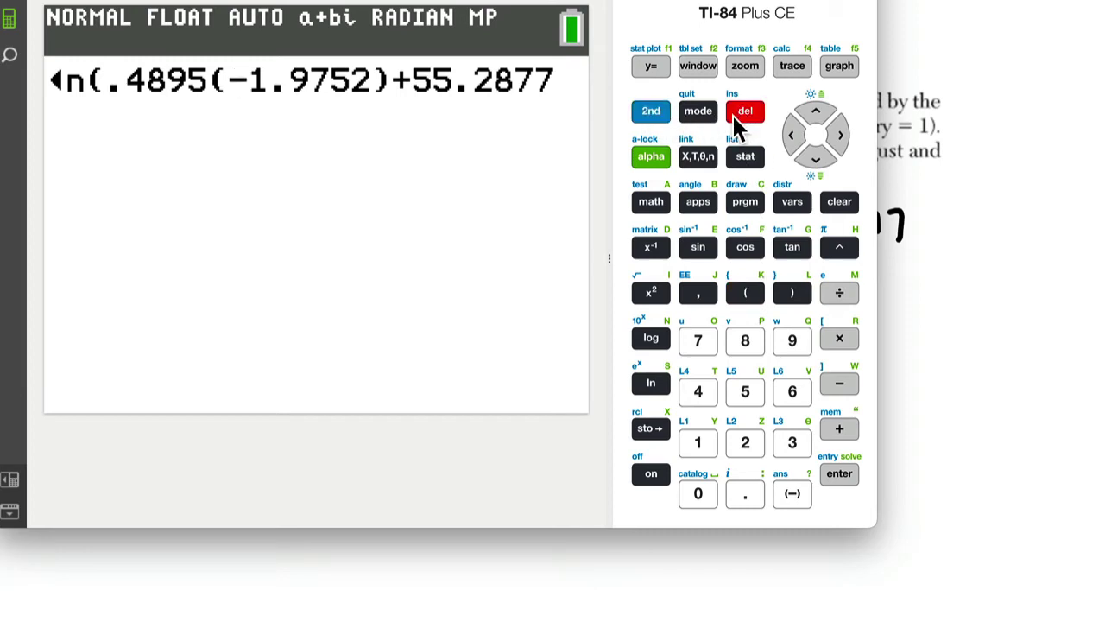
pyautogui.click(697, 442)
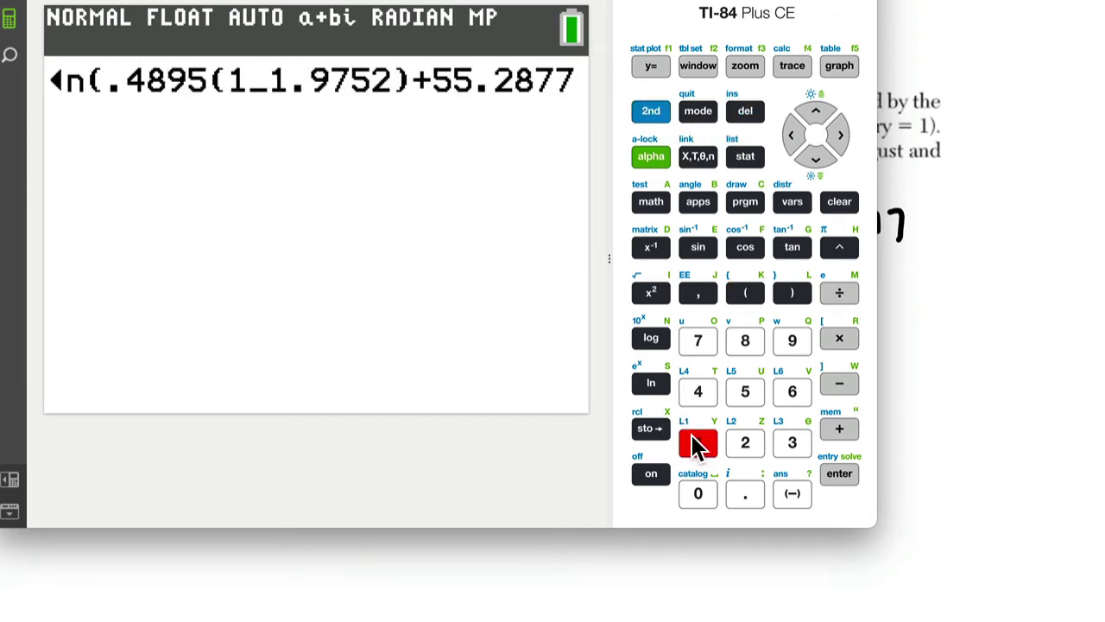
pyautogui.click(697, 442)
pyautogui.click(790, 294)
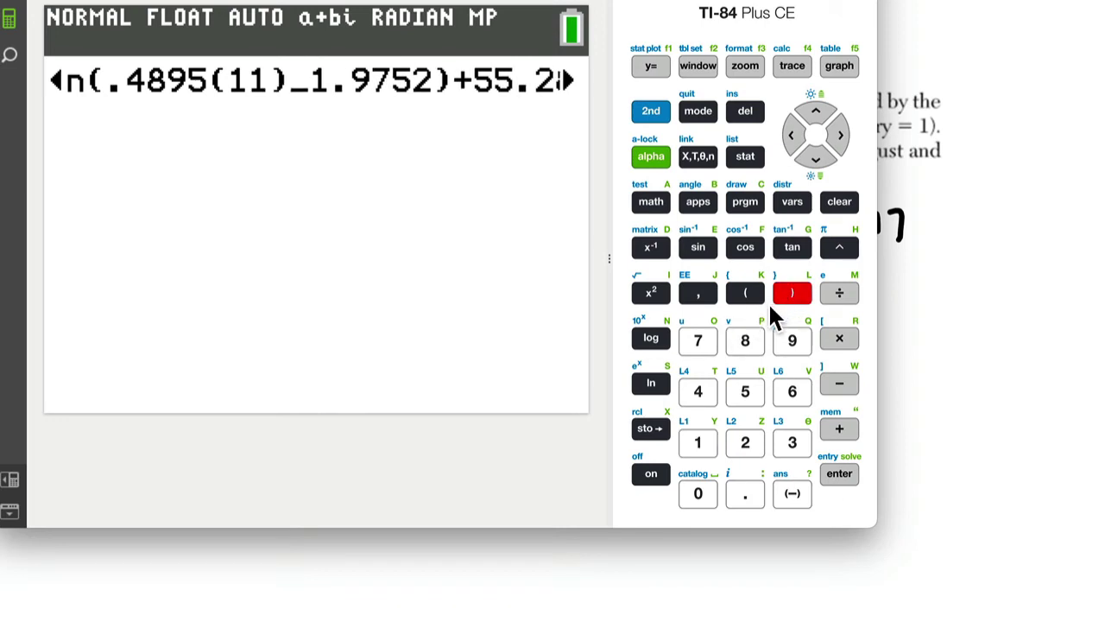
pyautogui.click(835, 139)
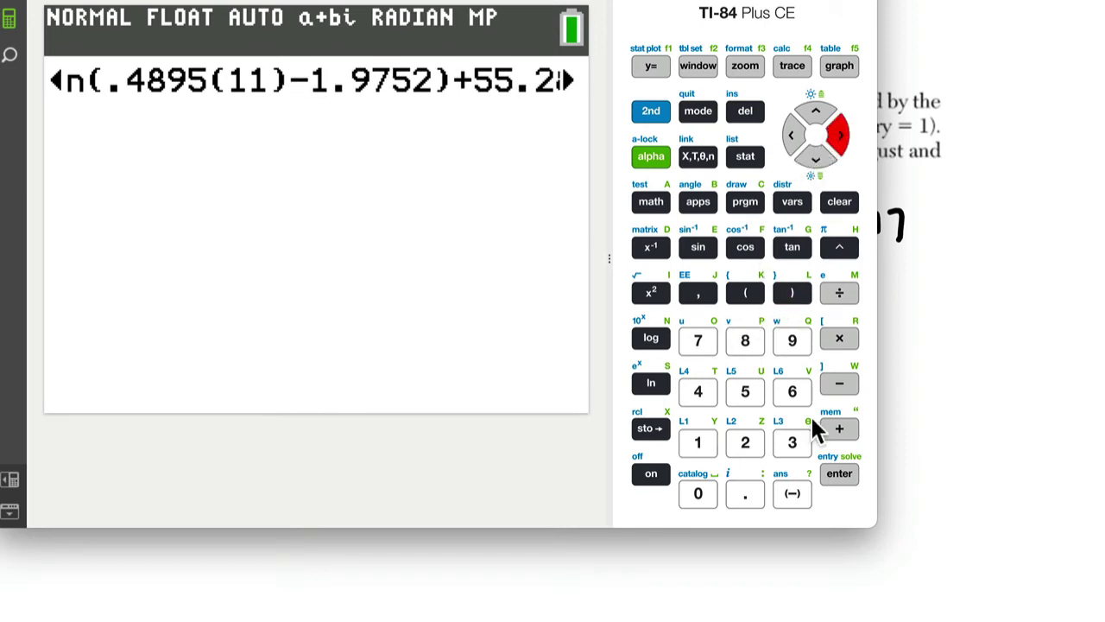
pyautogui.click(838, 475)
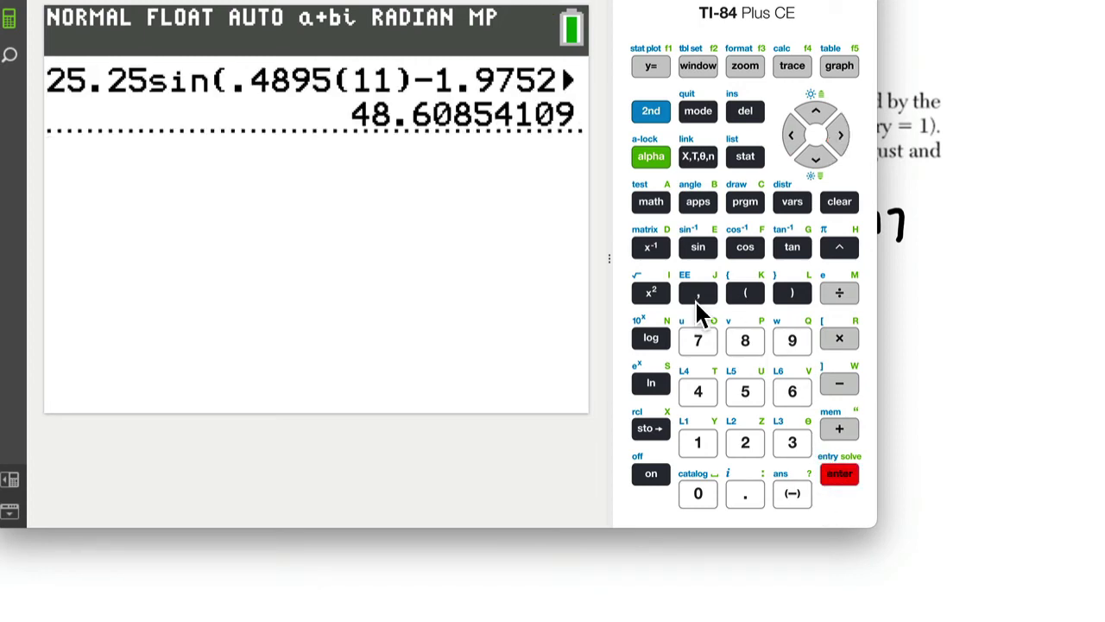
# Step: Recall the month-11 expression from history and move the cursor back to the 11
pyautogui.click(817, 116)
pyautogui.click(818, 119)
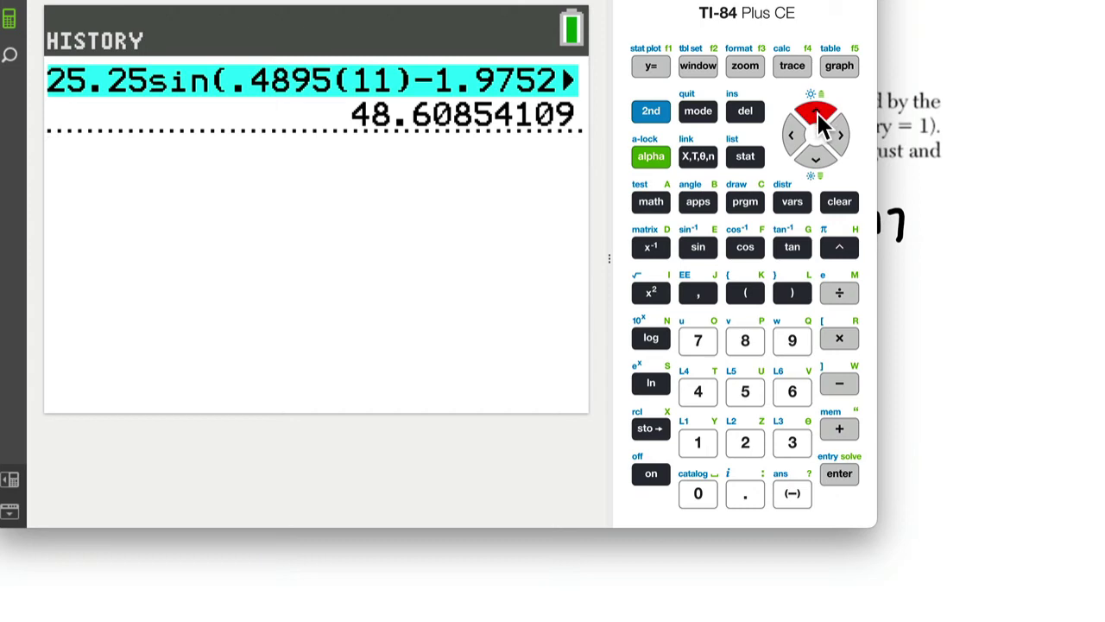
pyautogui.click(827, 474)
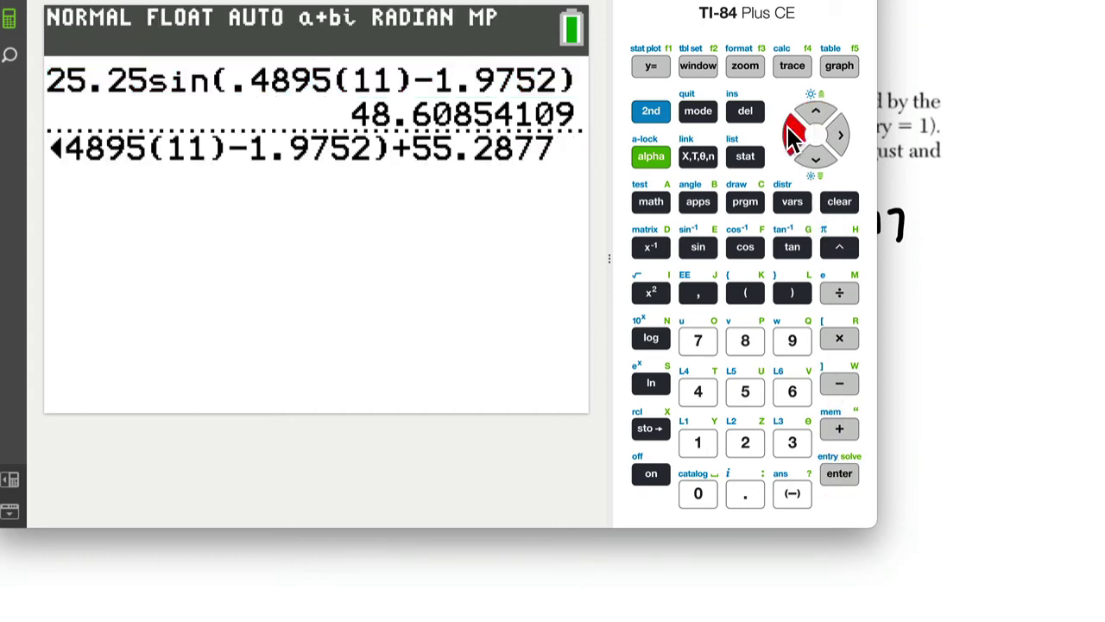
pyautogui.click(792, 136)
pyautogui.click(792, 136)
pyautogui.click(793, 136)
pyautogui.click(792, 136)
pyautogui.click(794, 136)
pyautogui.click(795, 137)
pyautogui.click(794, 137)
pyautogui.click(794, 137)
pyautogui.click(794, 136)
pyautogui.click(795, 136)
pyautogui.click(794, 137)
pyautogui.click(796, 138)
pyautogui.click(794, 136)
# Step: Replace 11 with 8 and evaluate the sinusoid, giving 78.82893194
pyautogui.click(744, 114)
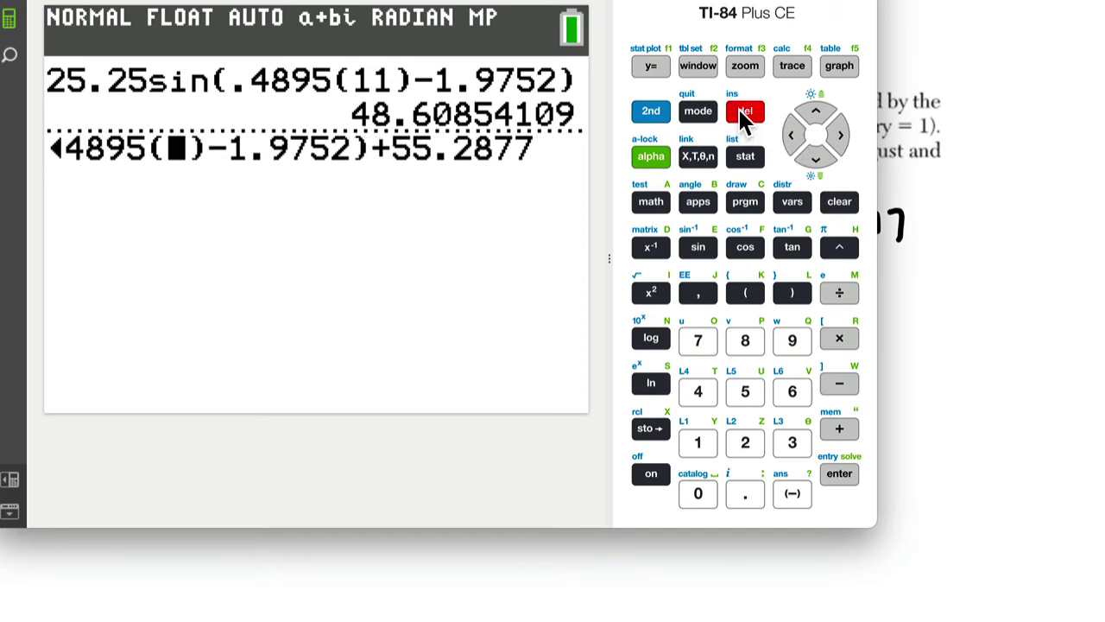
pyautogui.click(745, 114)
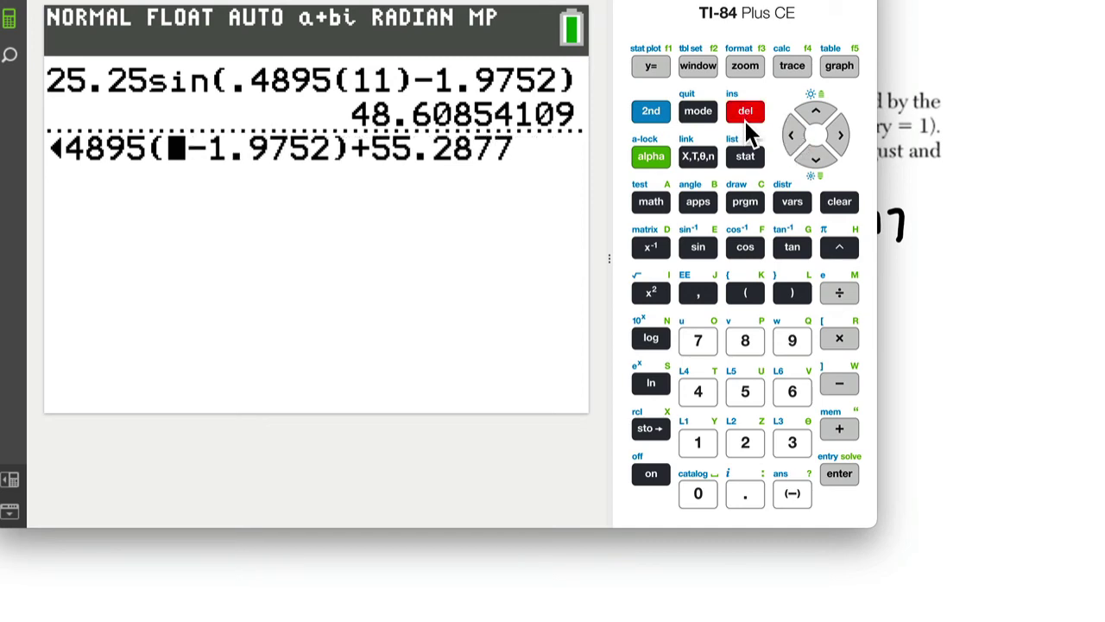
pyautogui.click(744, 342)
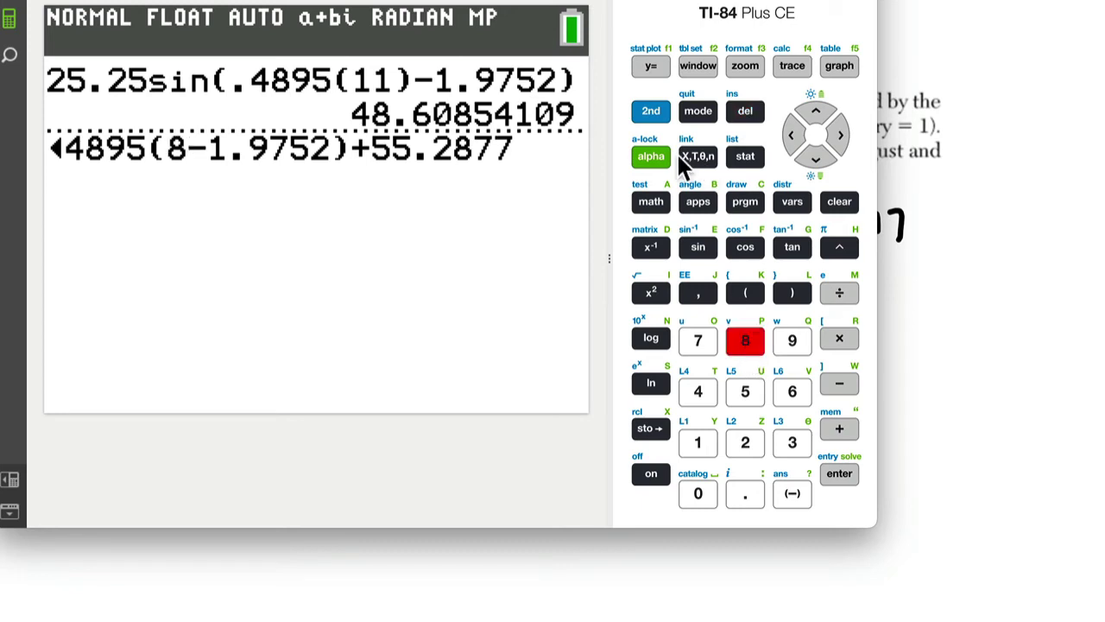
pyautogui.click(654, 108)
pyautogui.click(744, 112)
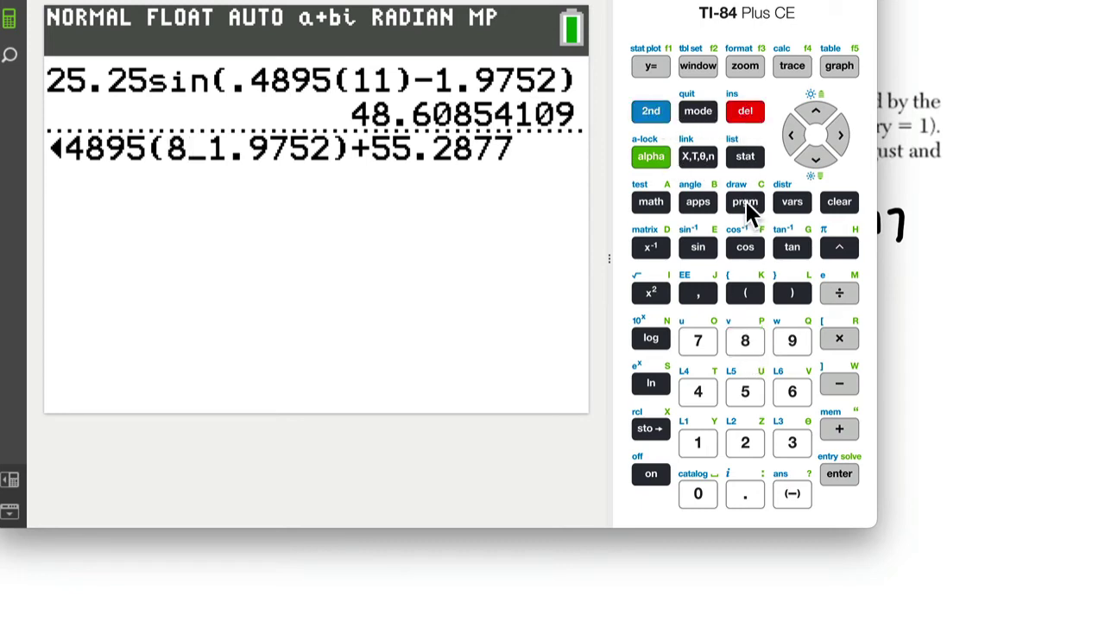
pyautogui.click(786, 296)
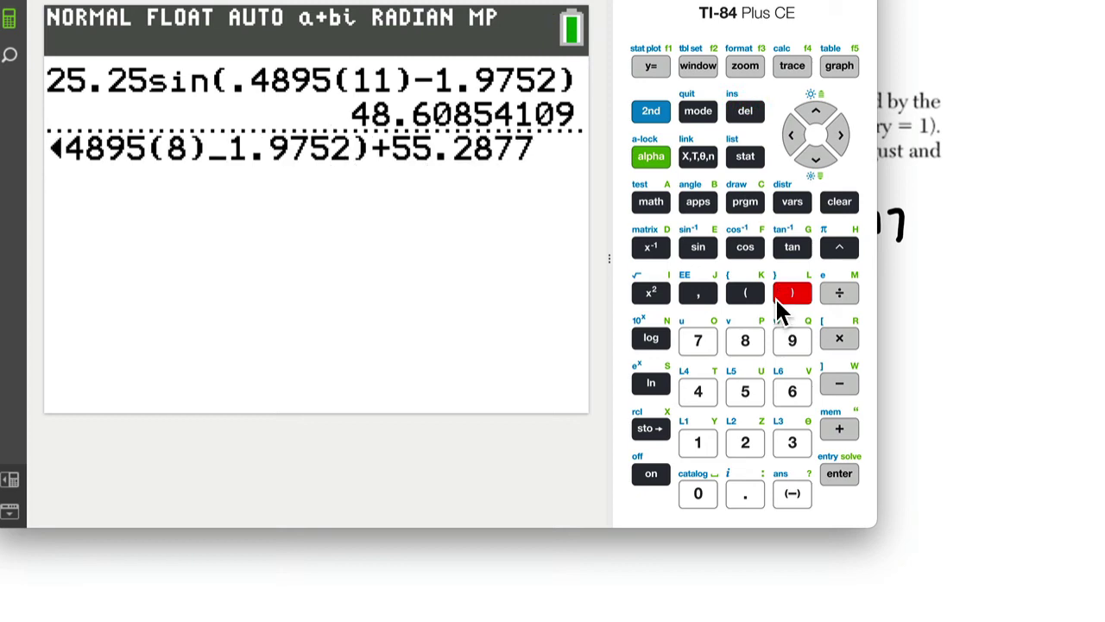
pyautogui.click(839, 475)
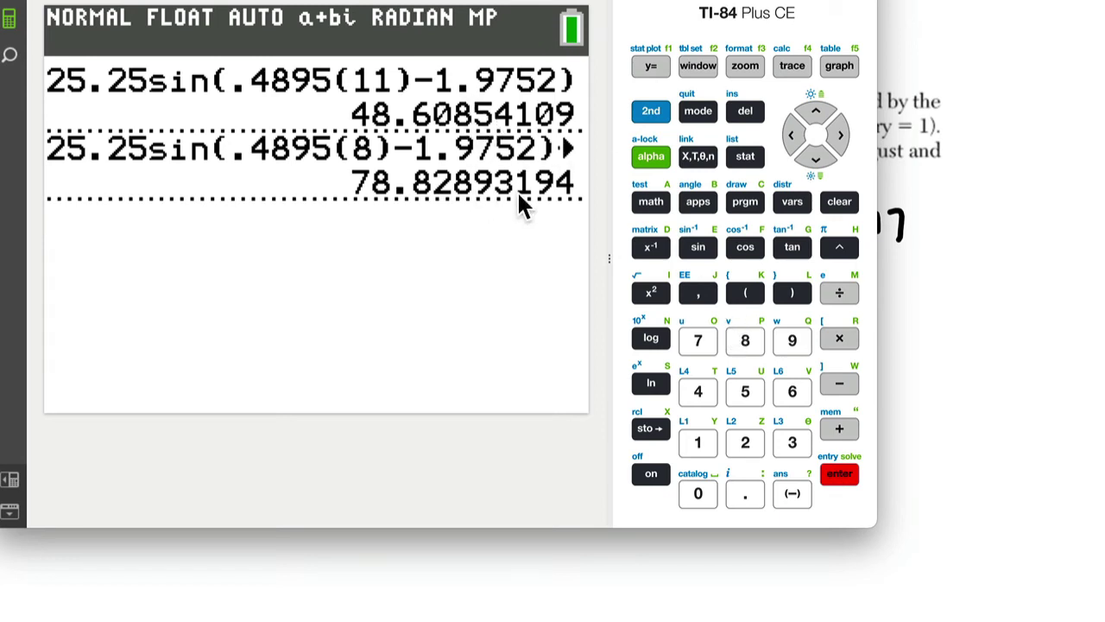
# Step: Compute 48.60854109 − 78.82893194 from recalled results, giving −30.22039085
pyautogui.click(816, 114)
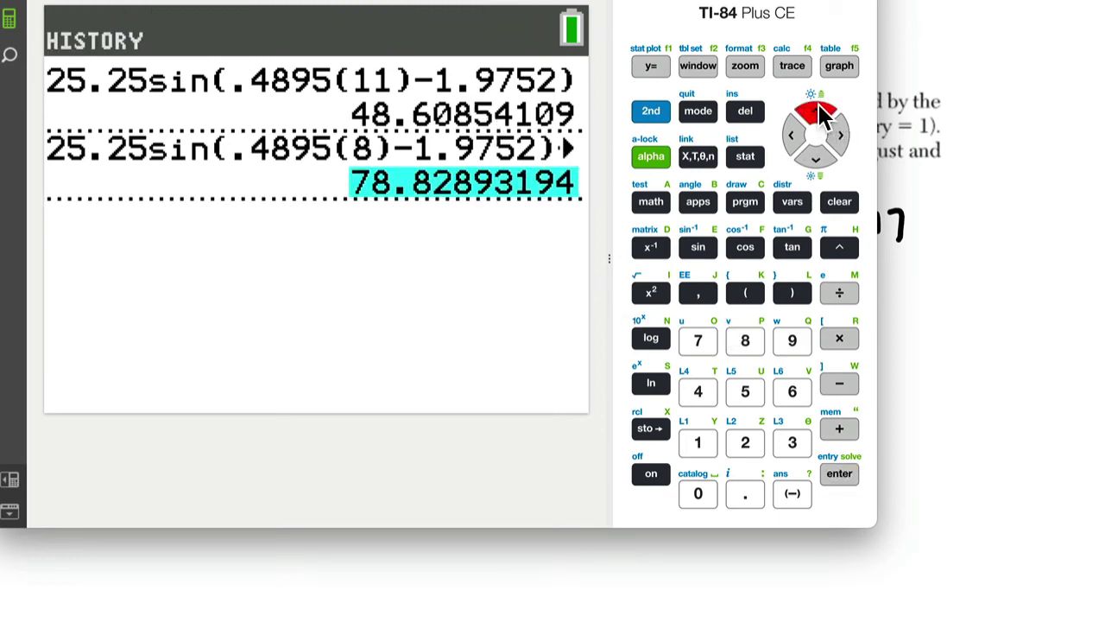
pyautogui.click(816, 114)
pyautogui.click(816, 116)
pyautogui.click(837, 473)
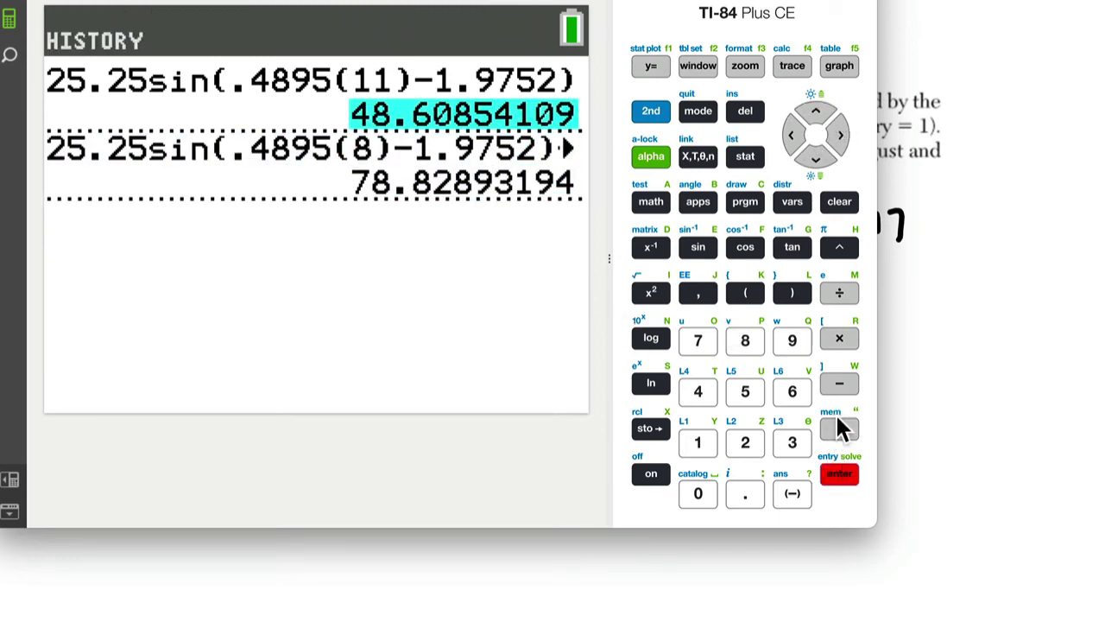
pyautogui.click(838, 384)
pyautogui.click(815, 117)
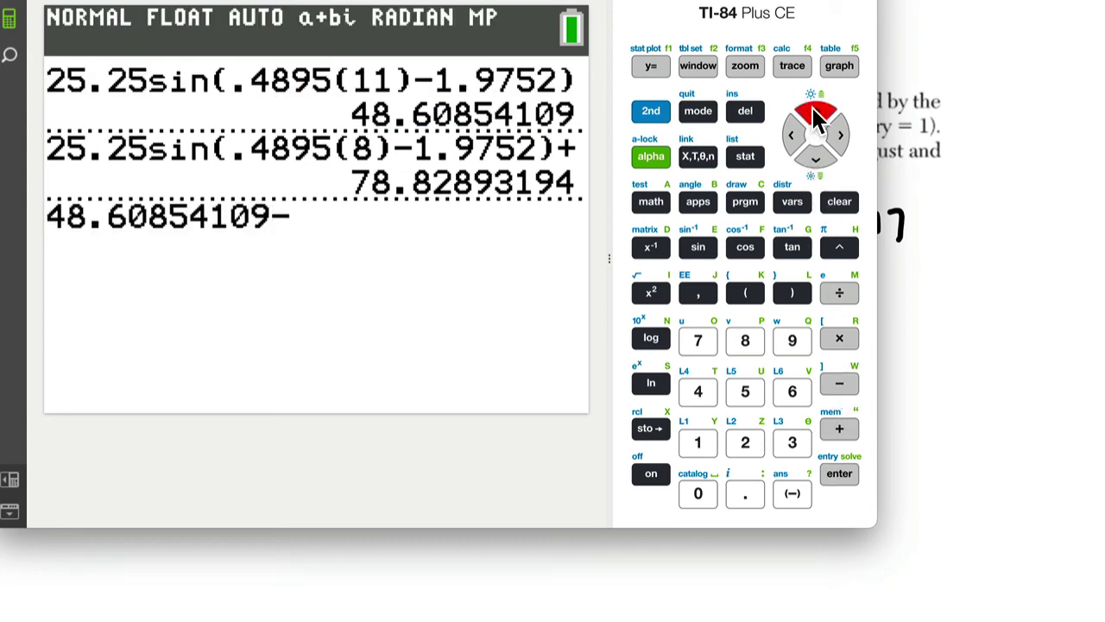
pyautogui.click(836, 475)
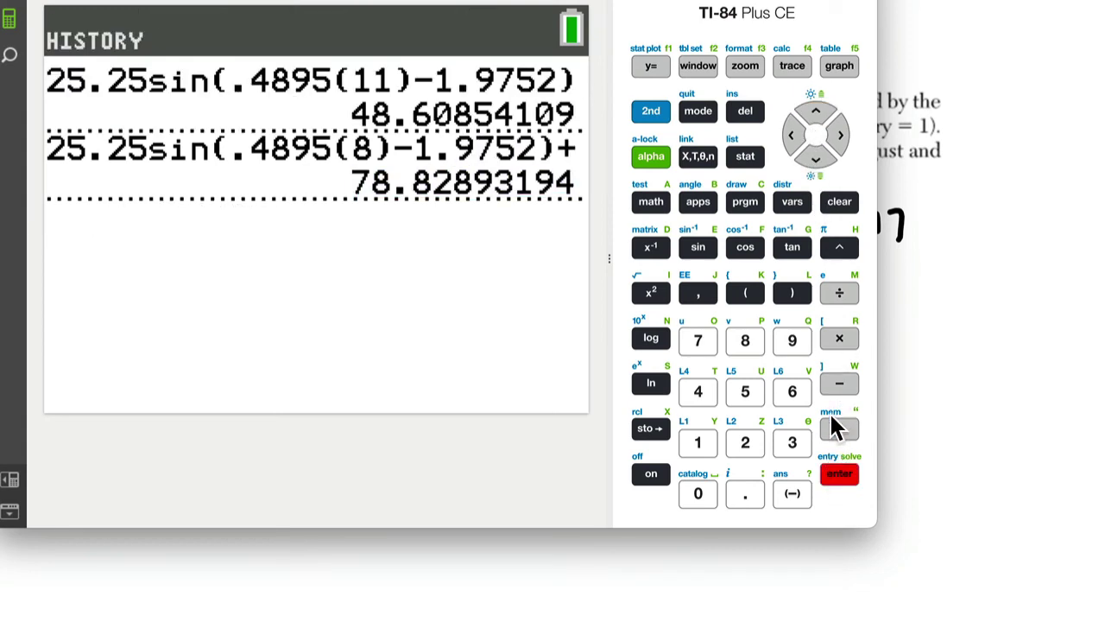
pyautogui.click(838, 474)
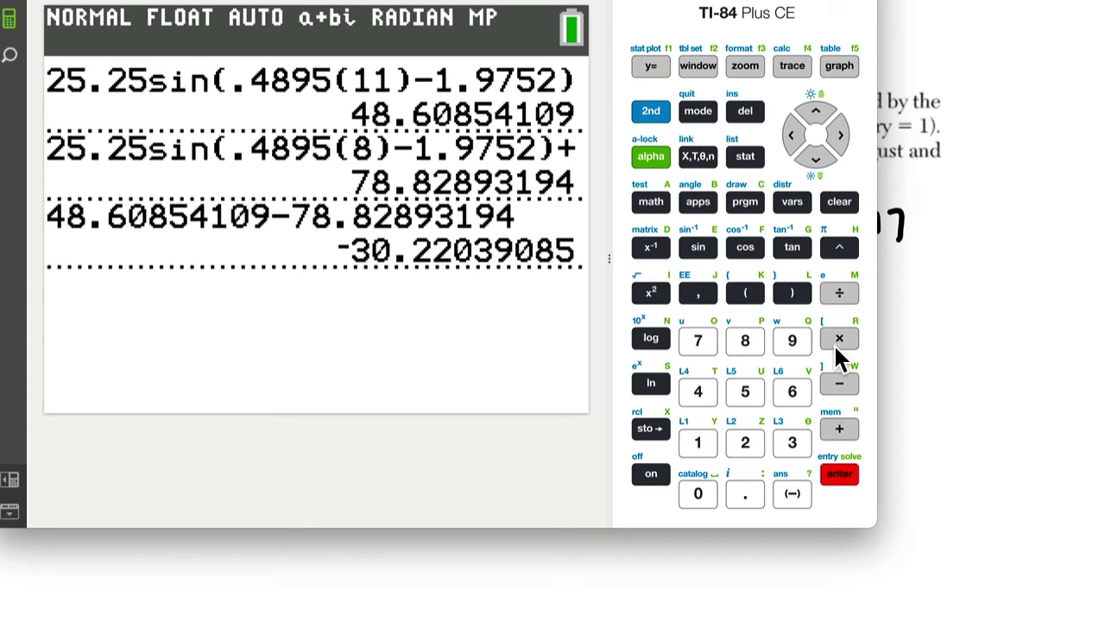
# Step: Divide the difference by 3, giving −10.07346362
pyautogui.click(838, 293)
pyautogui.click(792, 442)
pyautogui.click(834, 480)
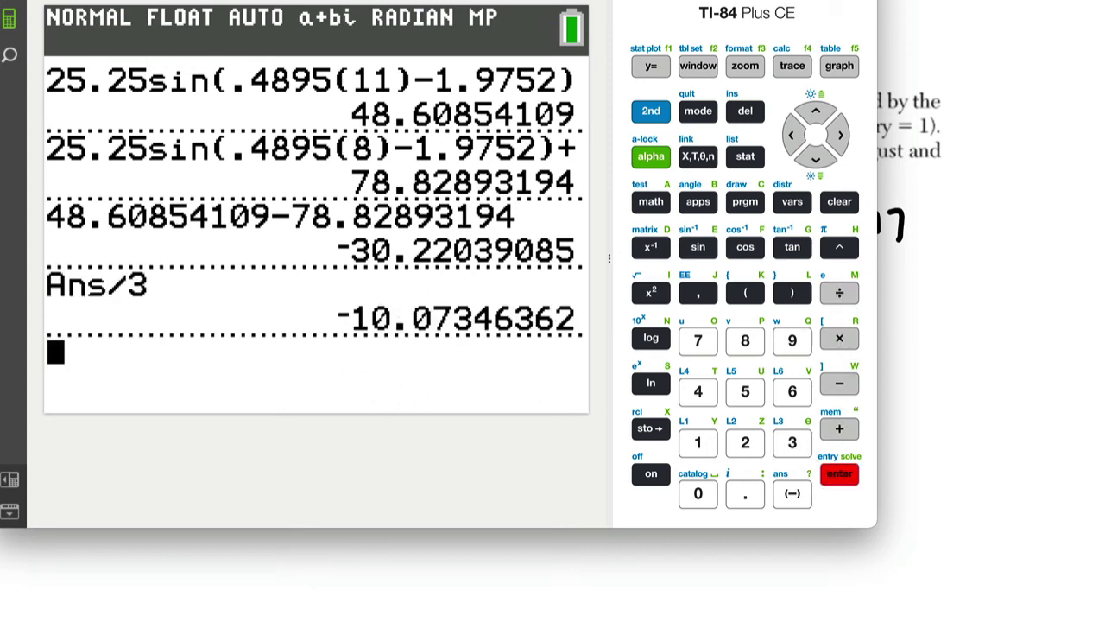
pyautogui.moveTo(651, 0); pyautogui.dragTo(349, 281)
pyautogui.moveTo(200, 597); pyautogui.dragTo(536, 255)
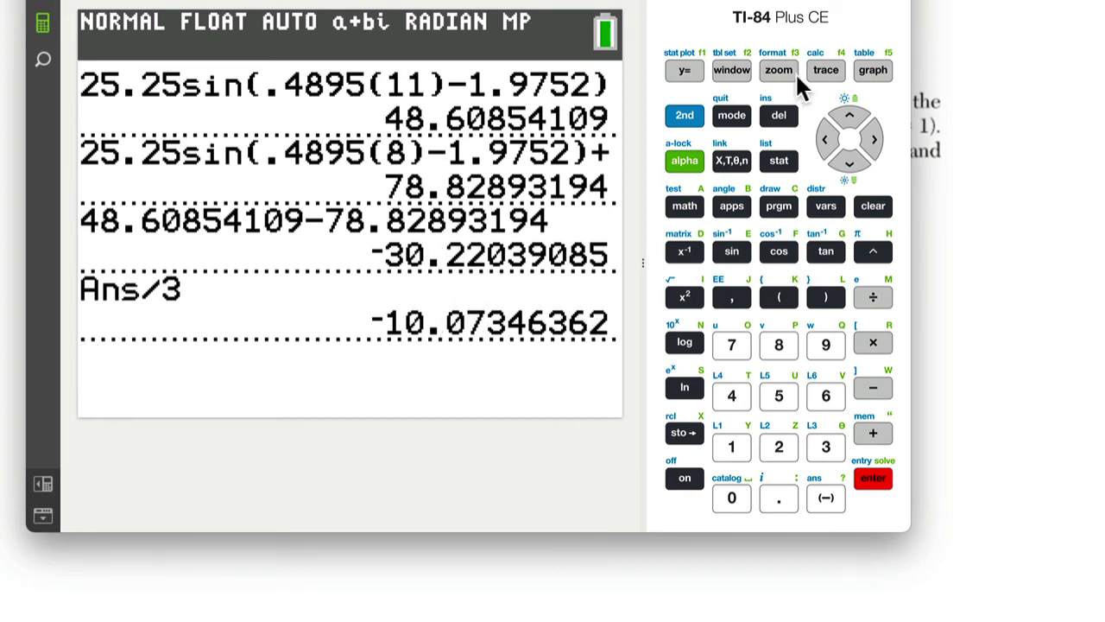
# Step: Store the month-11 result 48.60854109 in variable A
pyautogui.click(849, 119)
pyautogui.click(850, 114)
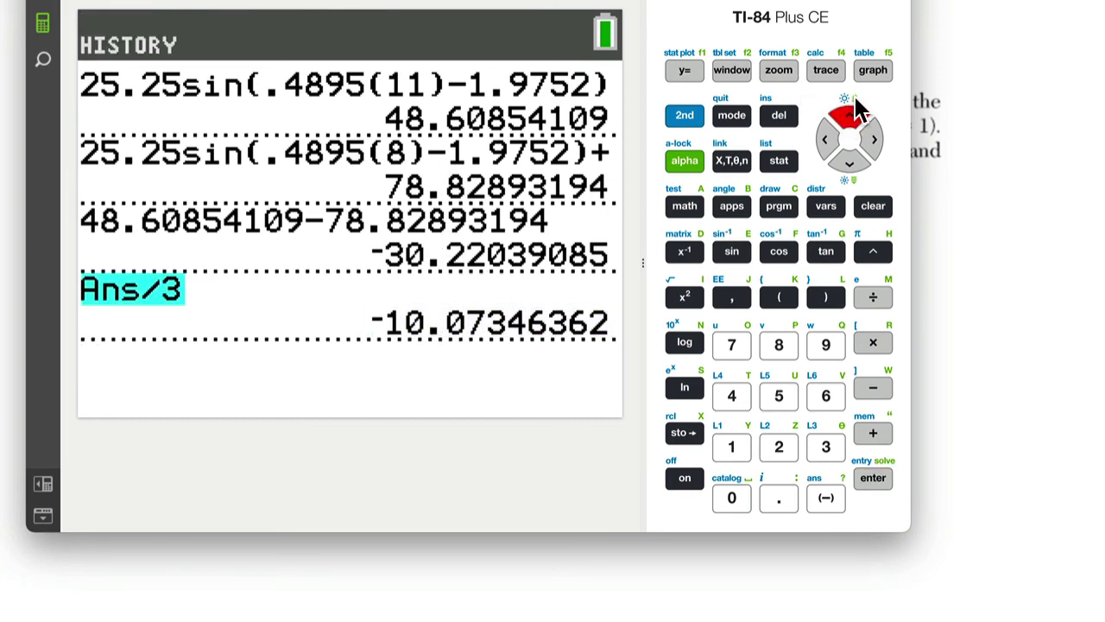
pyautogui.click(850, 119)
pyautogui.click(850, 120)
pyautogui.click(850, 119)
pyautogui.click(851, 117)
pyautogui.click(848, 121)
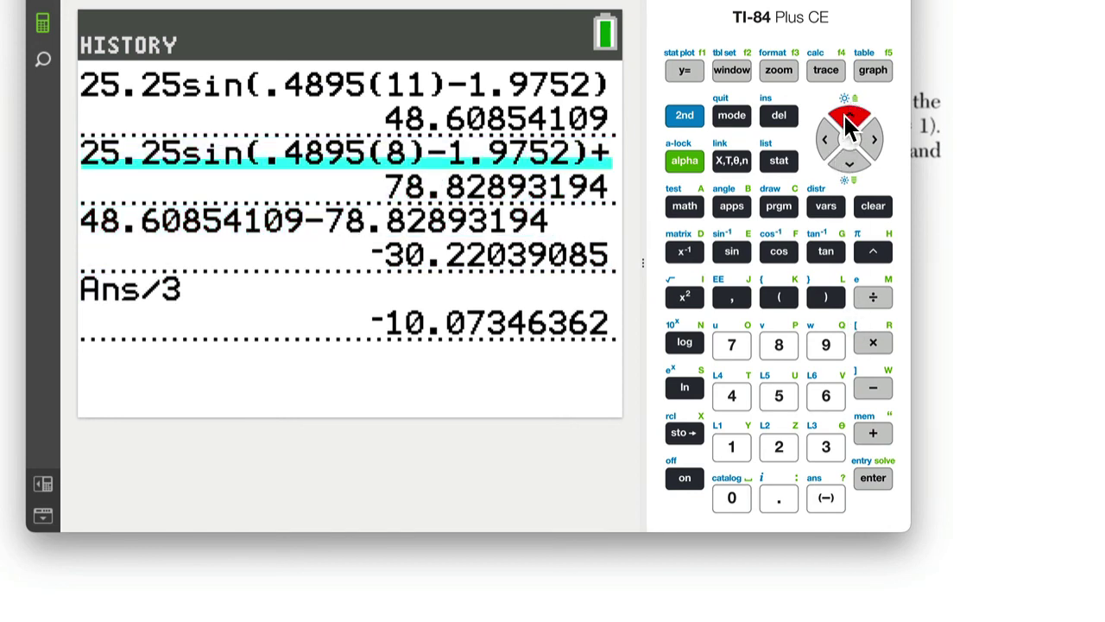
pyautogui.click(867, 481)
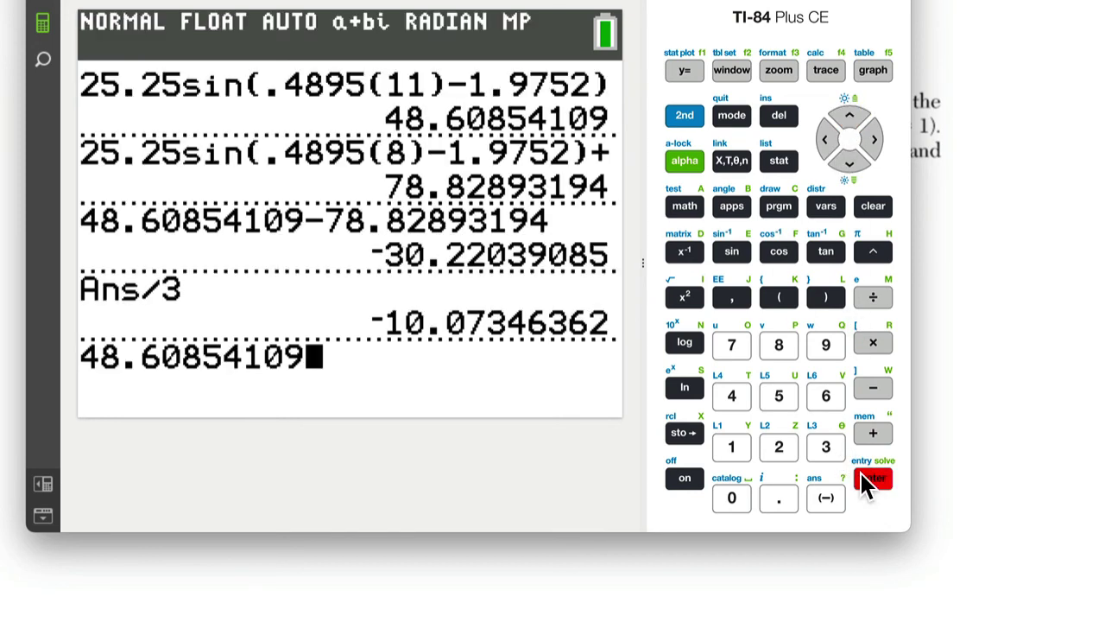
pyautogui.click(684, 434)
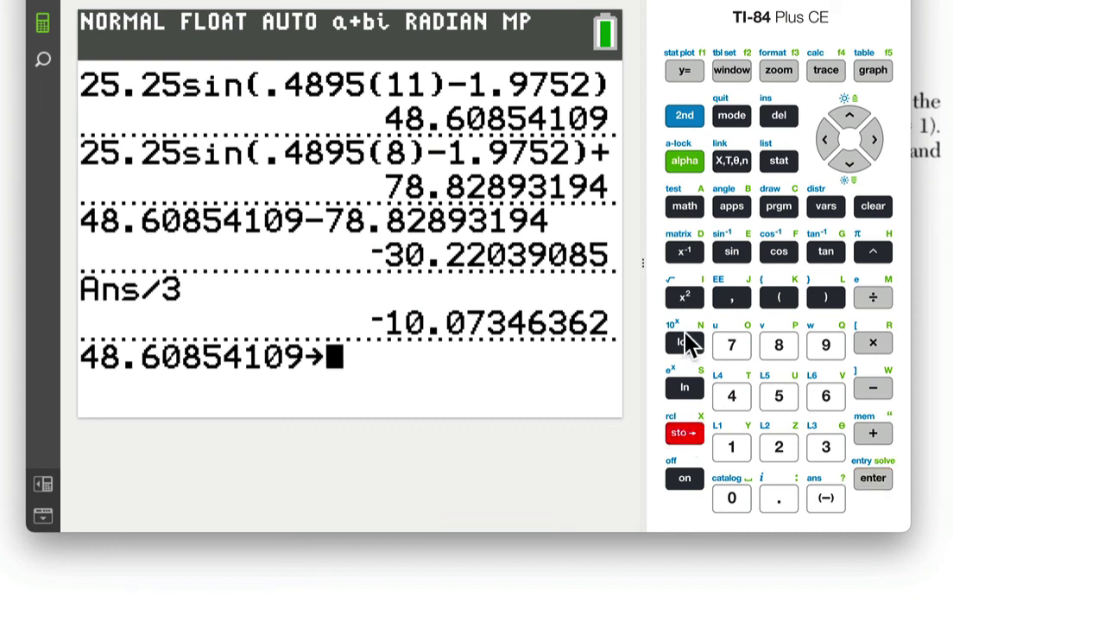
pyautogui.click(685, 159)
pyautogui.click(685, 206)
pyautogui.click(872, 478)
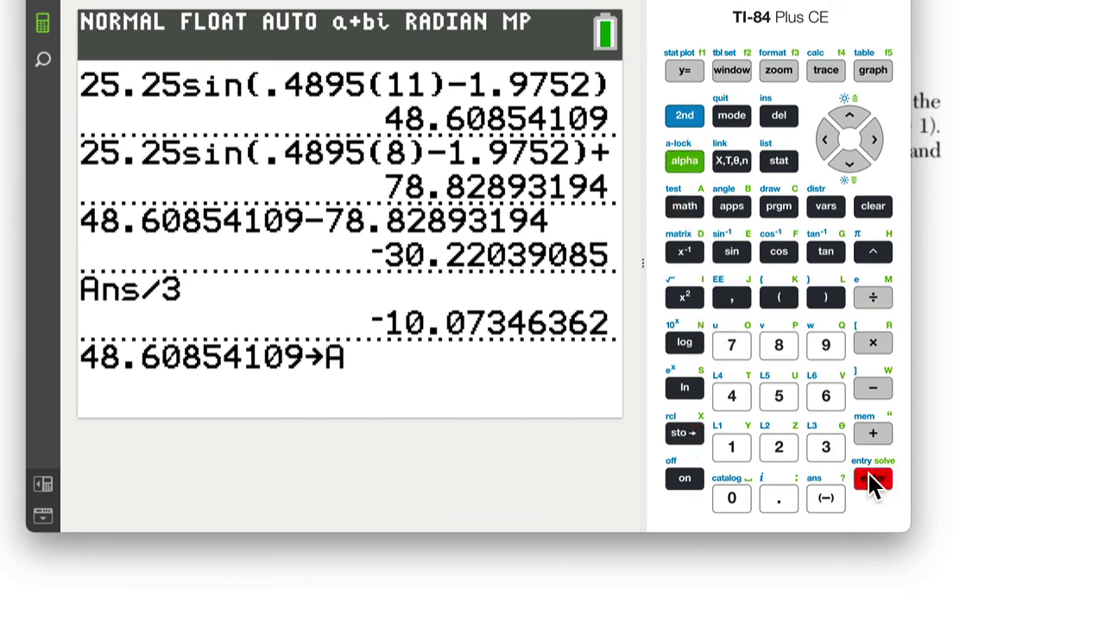
# Step: Store the month-8 result 78.82893194 in variable B
pyautogui.click(850, 121)
pyautogui.click(854, 114)
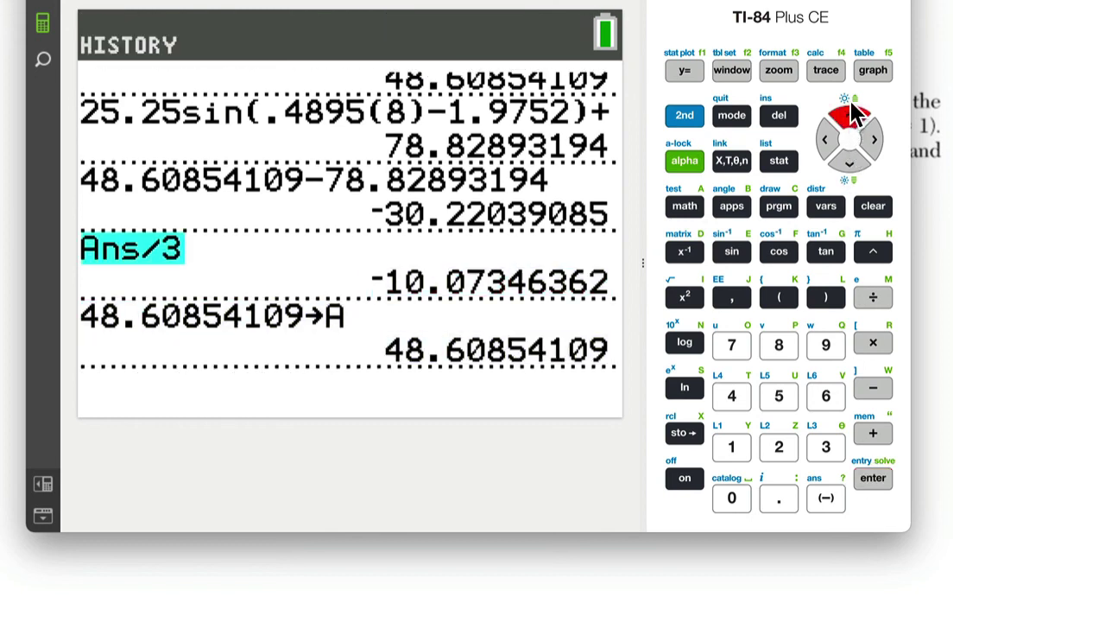
pyautogui.click(853, 117)
pyautogui.click(853, 118)
pyautogui.click(852, 117)
pyautogui.click(862, 479)
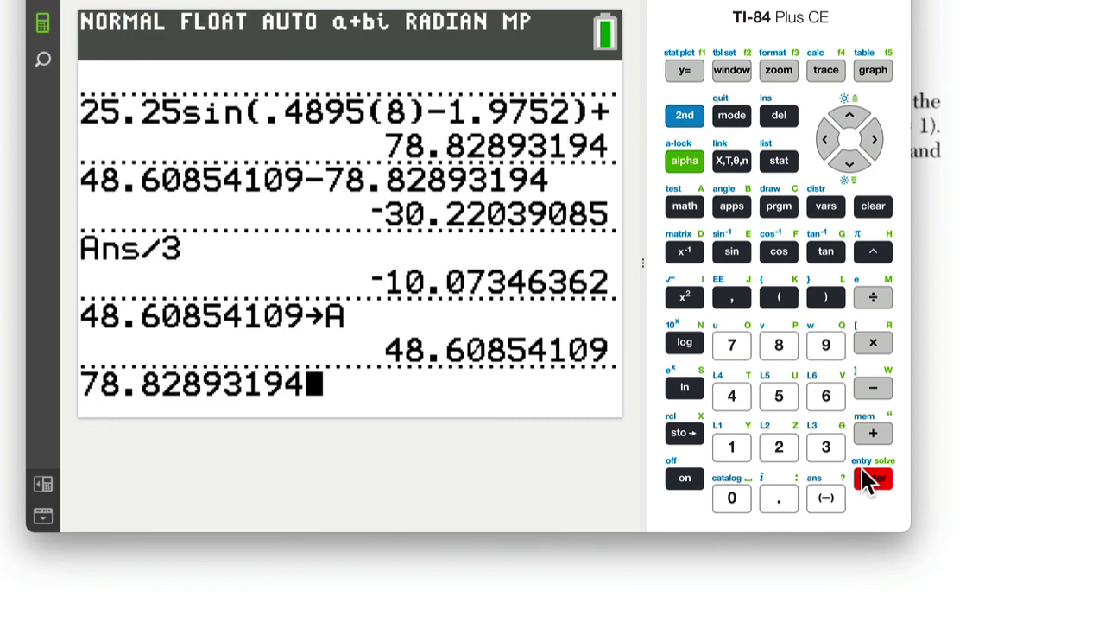
pyautogui.click(685, 434)
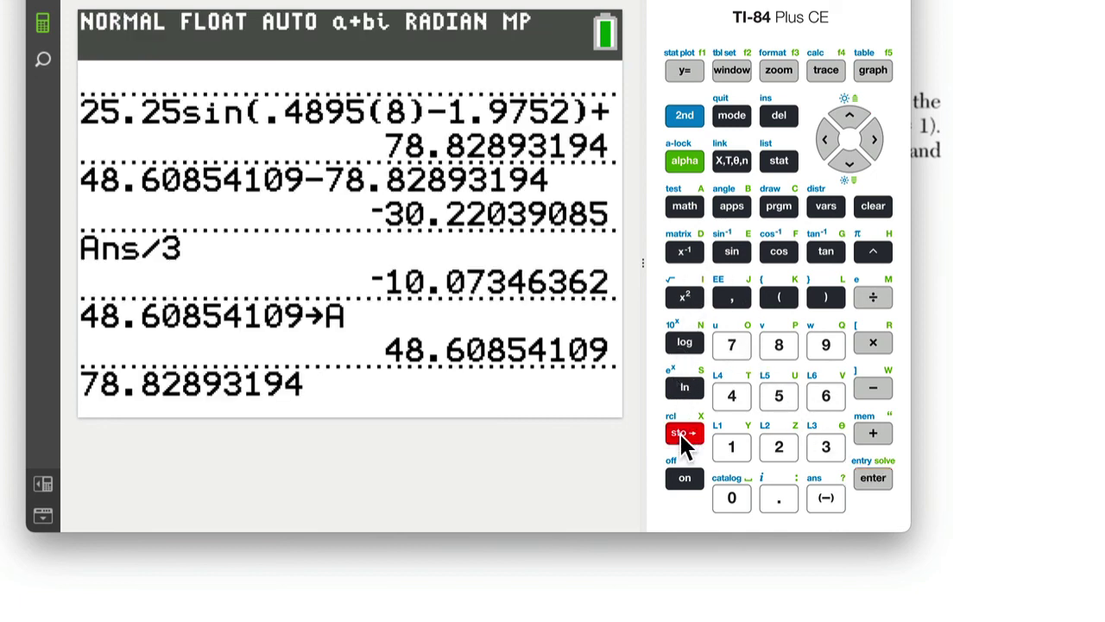
pyautogui.click(691, 163)
pyautogui.click(732, 207)
pyautogui.click(869, 482)
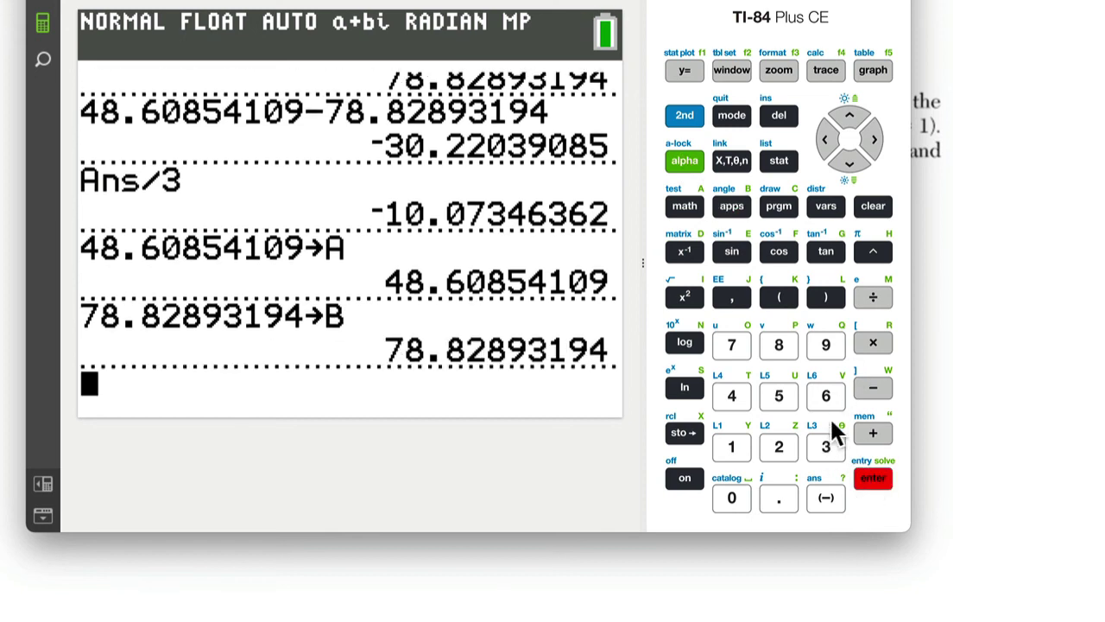
# Step: Compute A−B = −30.22039085, then divide by 3 for −10.07346362
pyautogui.click(688, 162)
pyautogui.click(691, 208)
pyautogui.click(872, 388)
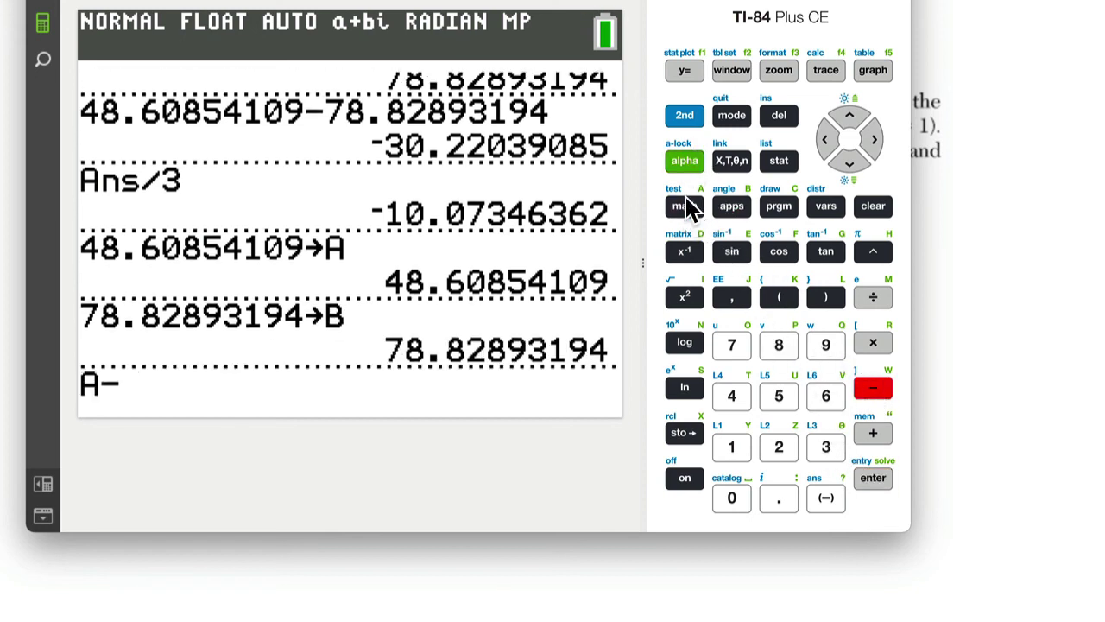
pyautogui.click(688, 163)
pyautogui.click(735, 205)
pyautogui.click(874, 475)
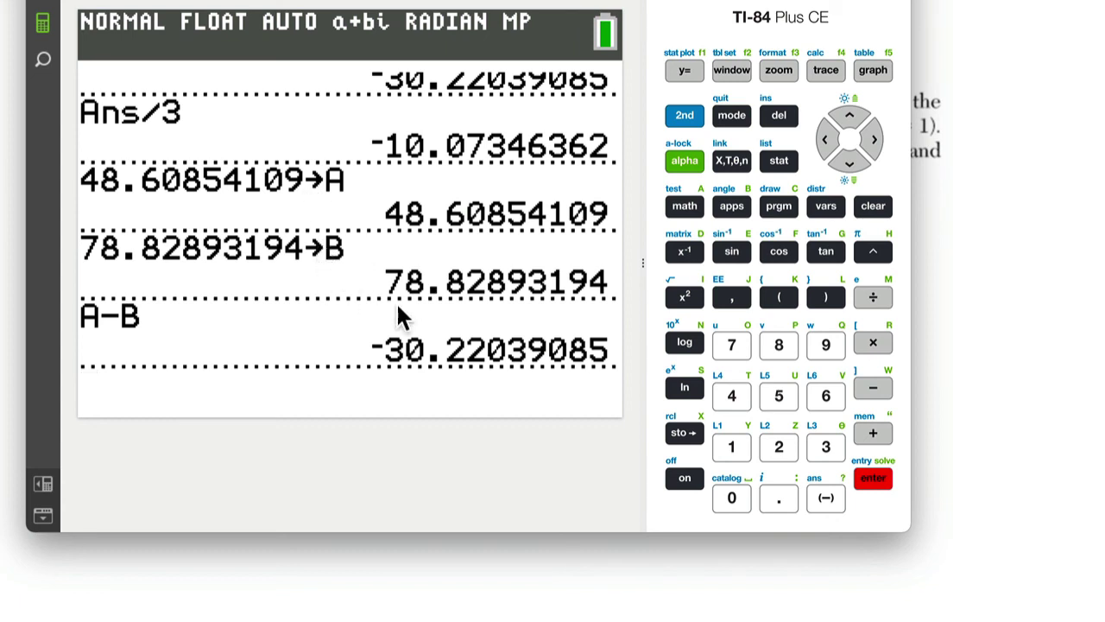
pyautogui.click(873, 296)
pyautogui.click(826, 446)
pyautogui.click(863, 483)
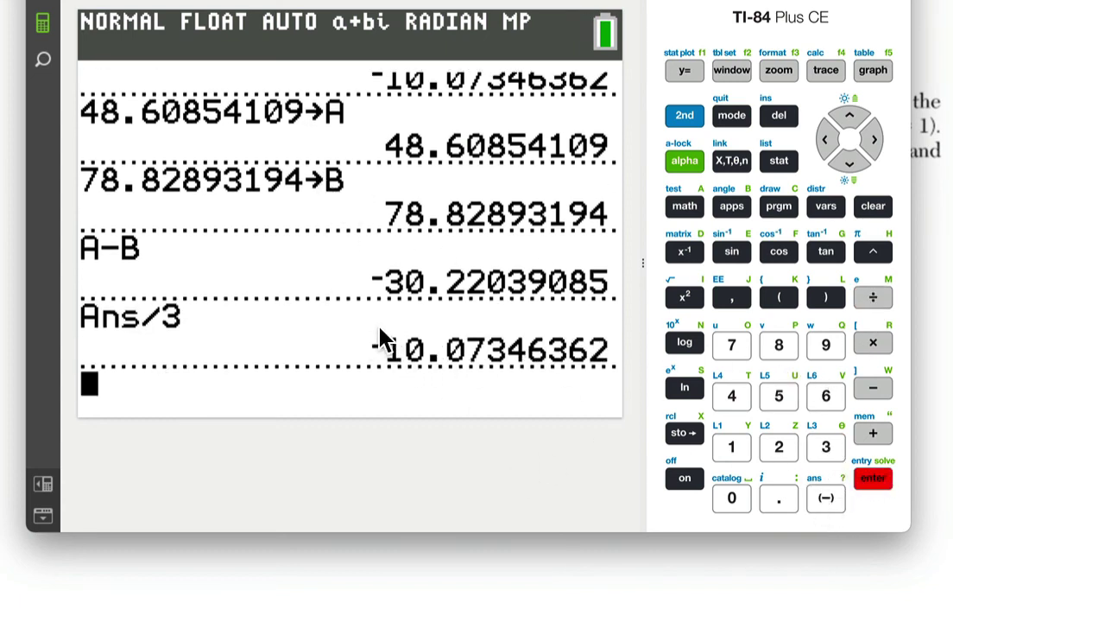